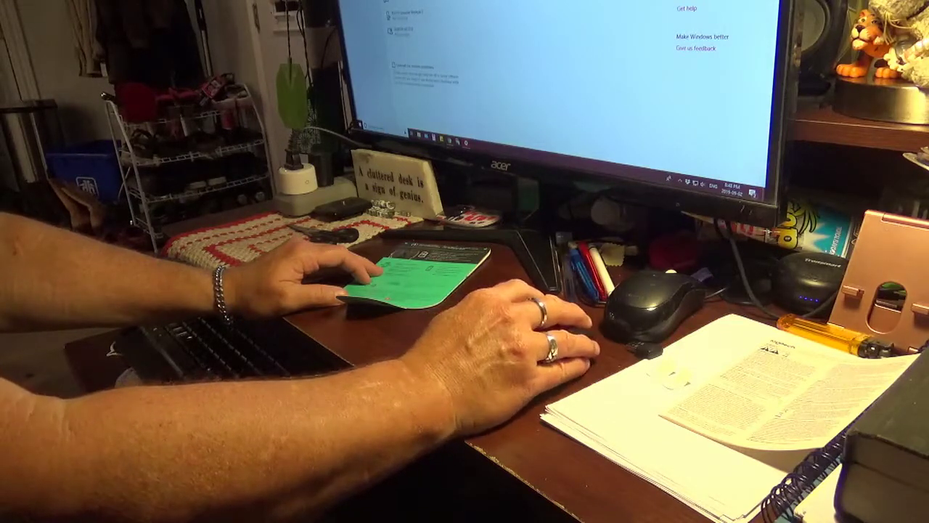
{"action": "key", "text": "alt+Tab"}
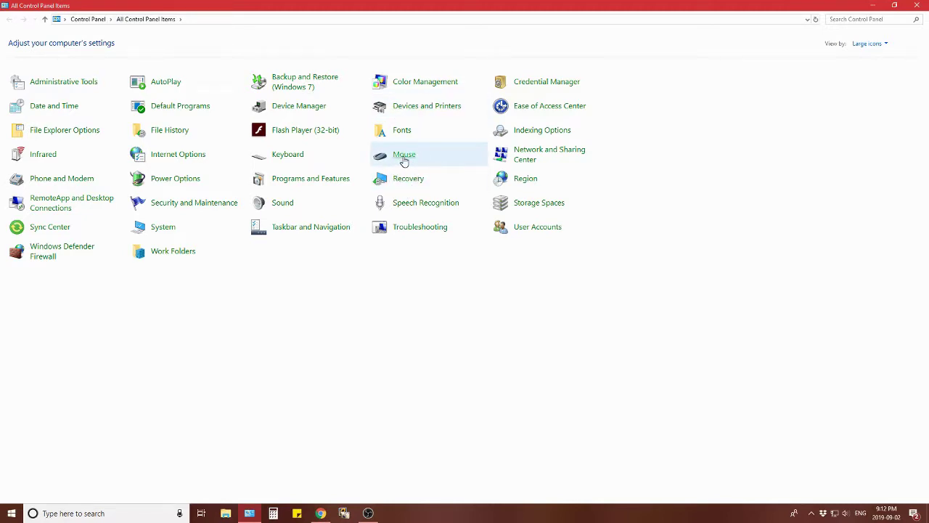
Open the mouse properties from Control Panel and test the double-click speed on the sample folder
{"action": "left_click", "coordinate": [404, 156]}
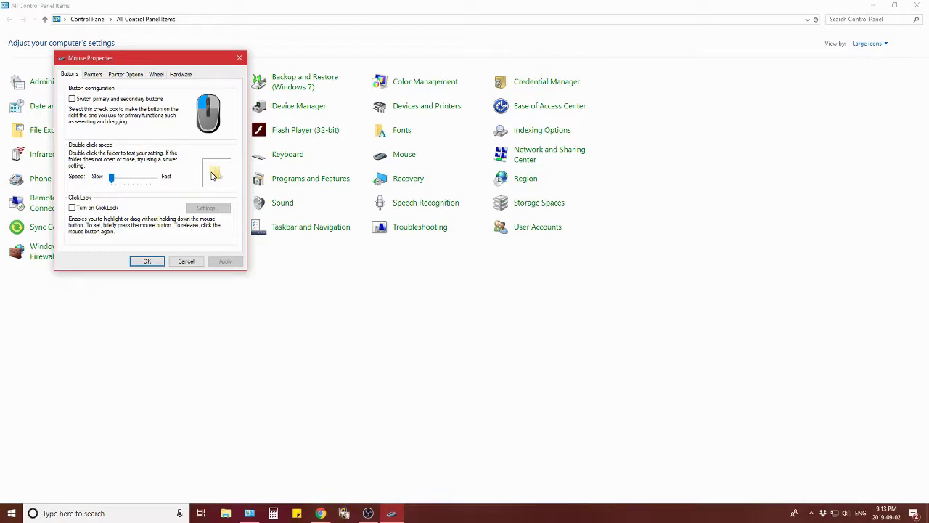
{"action": "double_click", "coordinate": [218, 175]}
{"action": "double_click", "coordinate": [216, 177]}
Try the Magnified and Windows Black (large) system schemes for the mouse pointers
{"action": "left_click", "coordinate": [93, 75]}
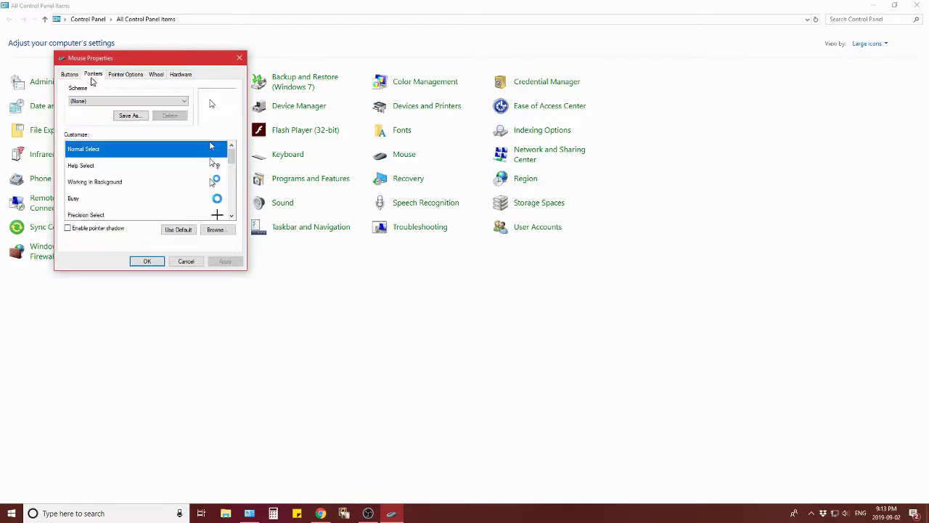
{"action": "left_click", "coordinate": [123, 101]}
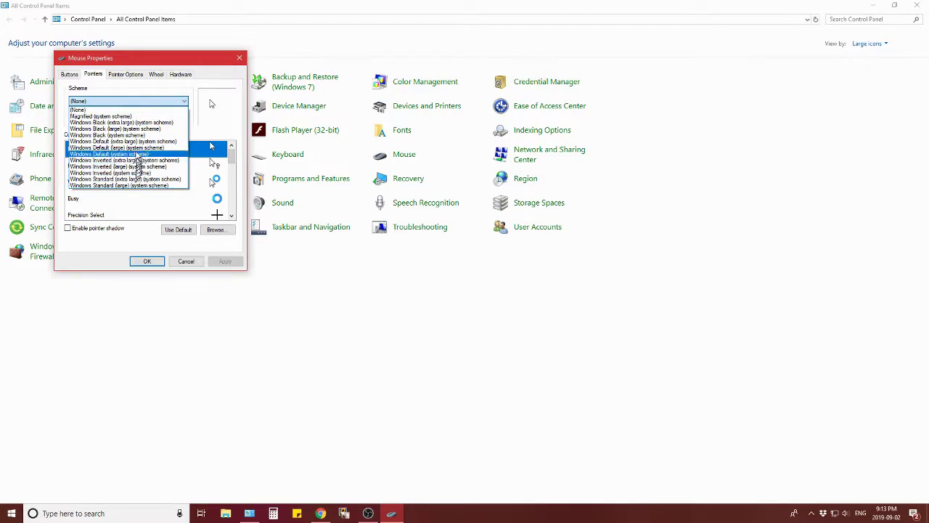
{"action": "left_click", "coordinate": [147, 103]}
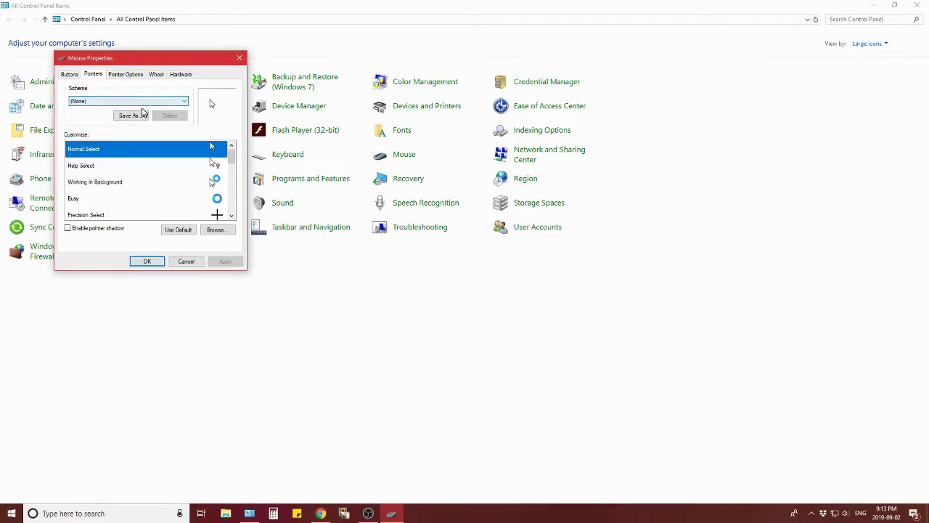
{"action": "left_click", "coordinate": [145, 102]}
{"action": "left_click", "coordinate": [134, 116]}
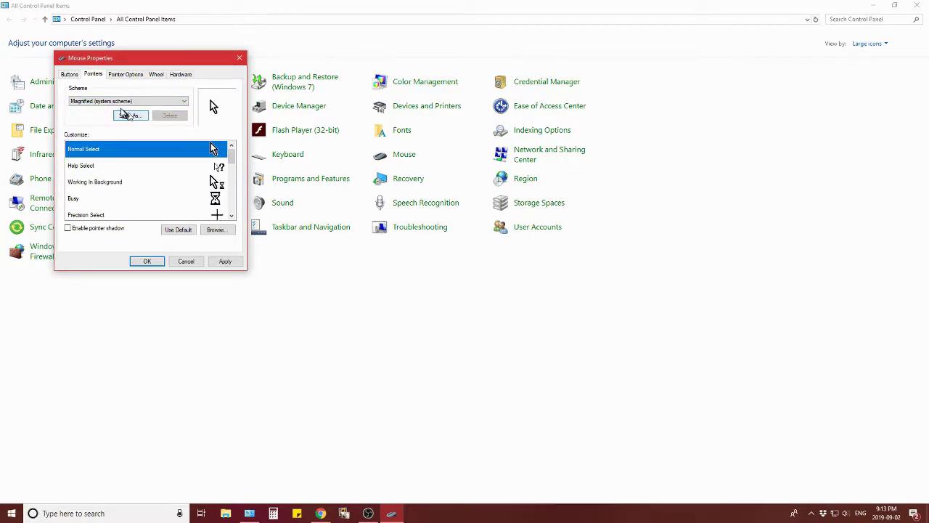
{"action": "left_click", "coordinate": [127, 101]}
{"action": "left_click", "coordinate": [125, 129]}
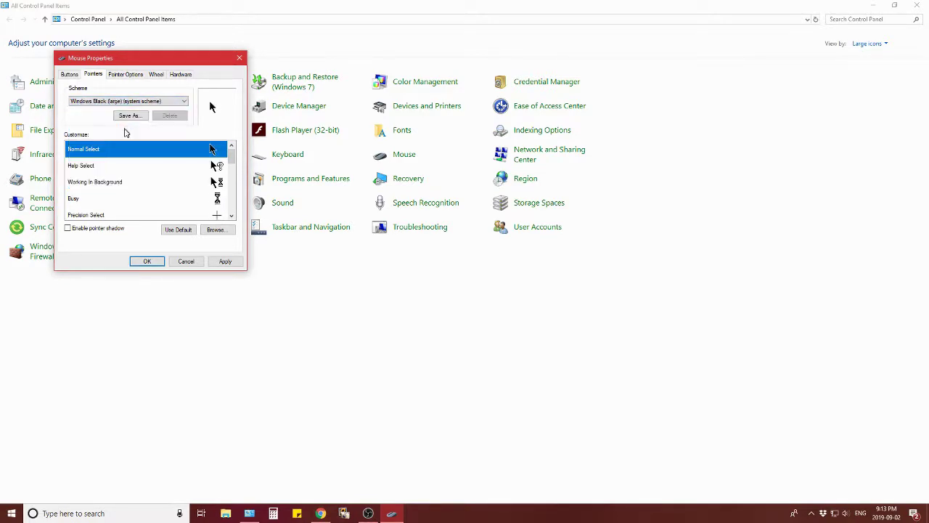
Set the mouse pointer scheme to (None)
{"action": "left_click", "coordinate": [136, 102]}
{"action": "scroll", "coordinate": [130, 116], "scroll_direction": "up", "scroll_amount": 3}
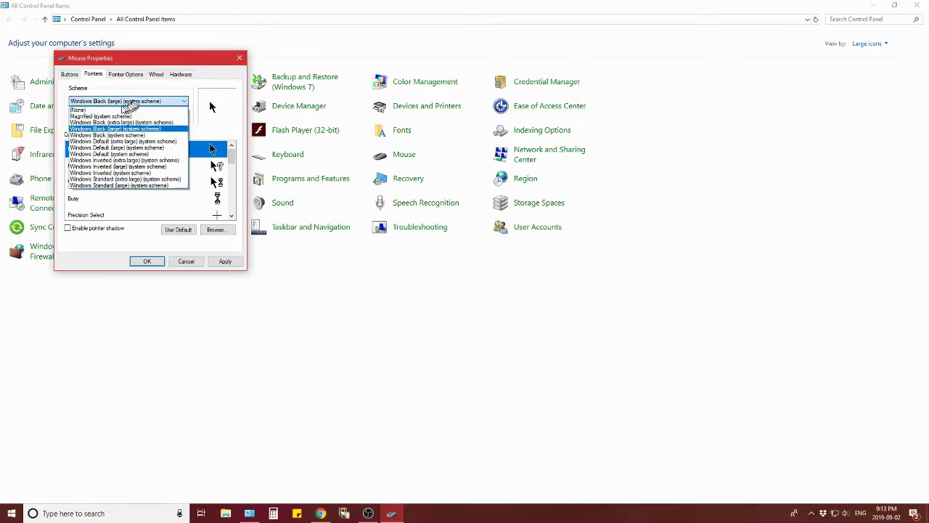
{"action": "left_click", "coordinate": [109, 111]}
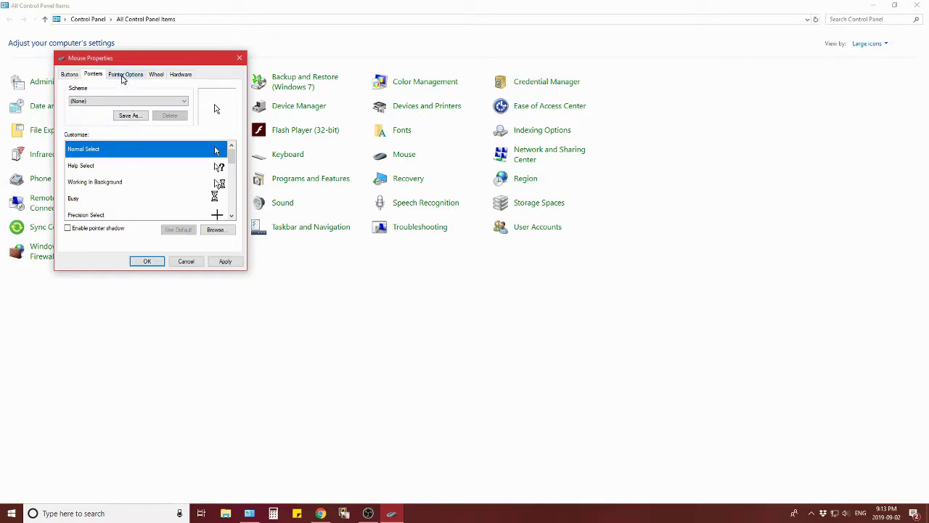
{"action": "left_click", "coordinate": [153, 101]}
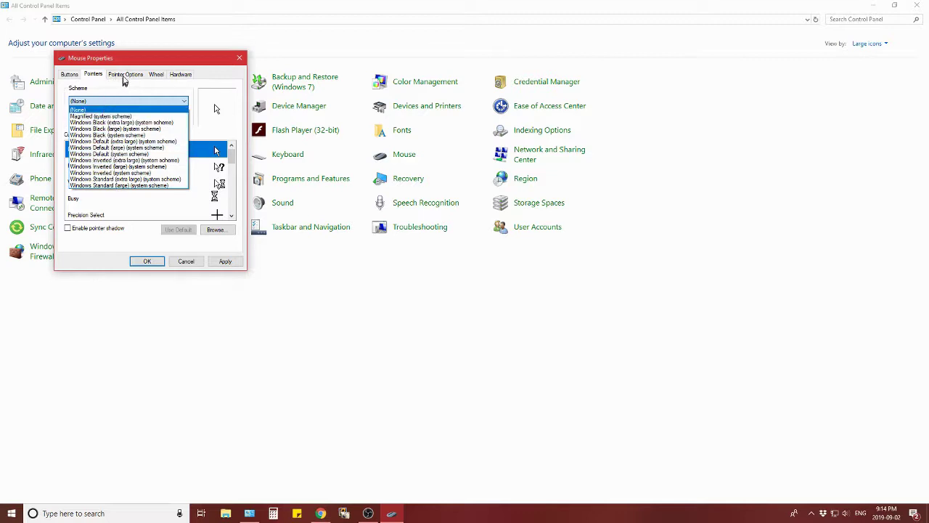
{"action": "left_click", "coordinate": [120, 96]}
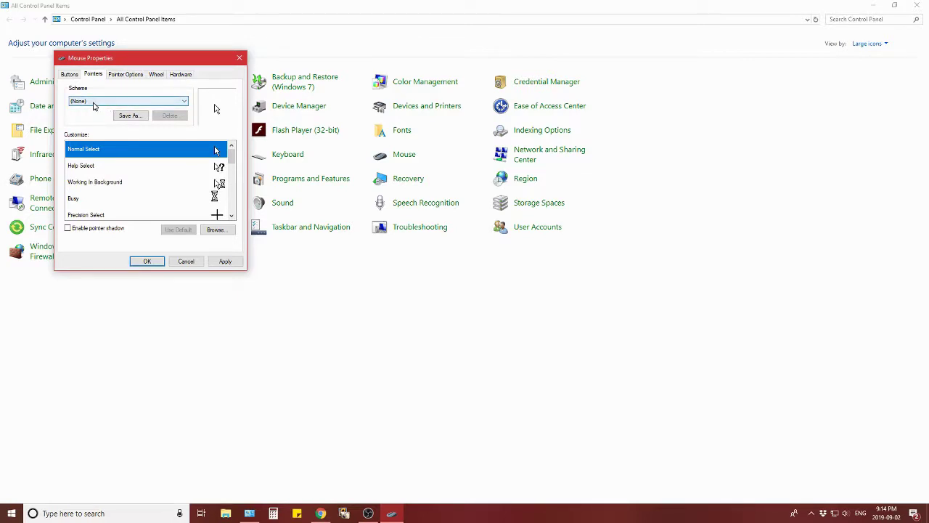
Apply the pointer options with long pointer trails, snapping to the default button and the CTRL-key location indicator enabled
{"action": "left_click", "coordinate": [127, 74]}
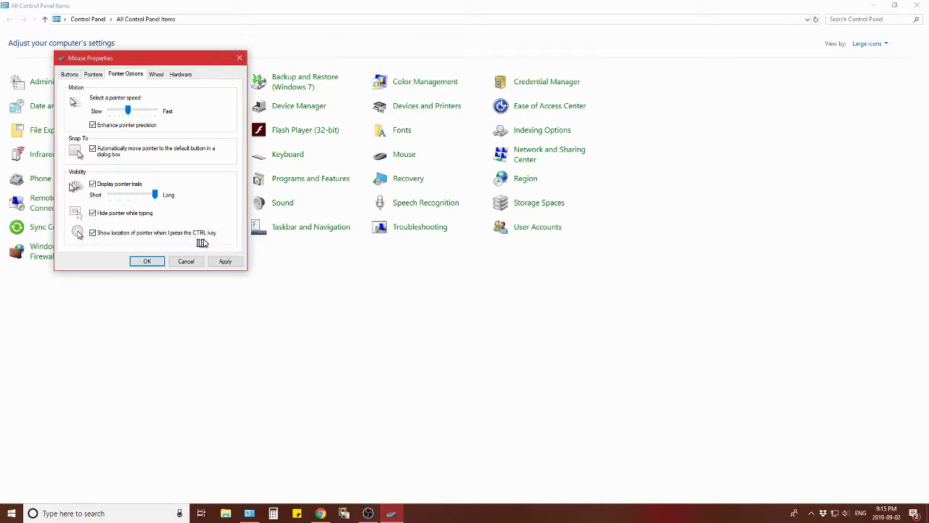
{"action": "left_click", "coordinate": [227, 263]}
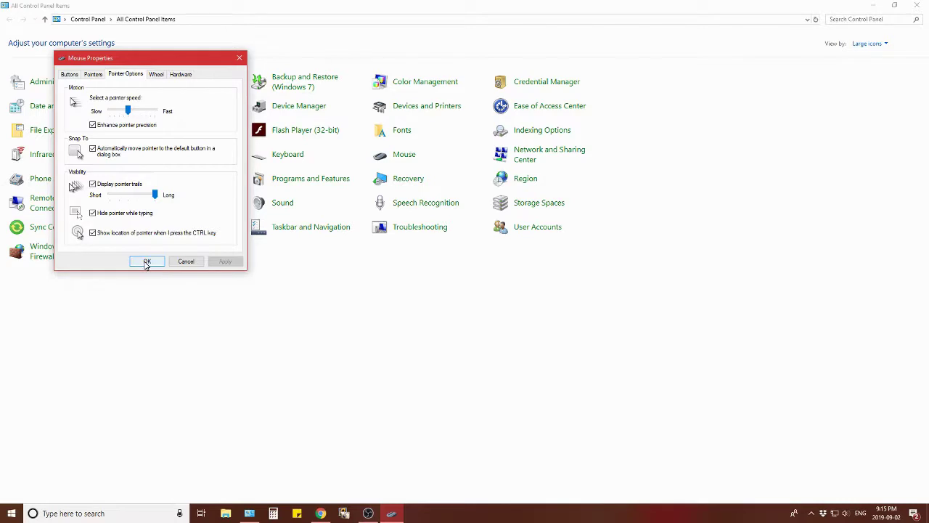
Set the wheel to scroll 3 lines vertically and 3 characters horizontally, and apply the changes
{"action": "left_click", "coordinate": [156, 75]}
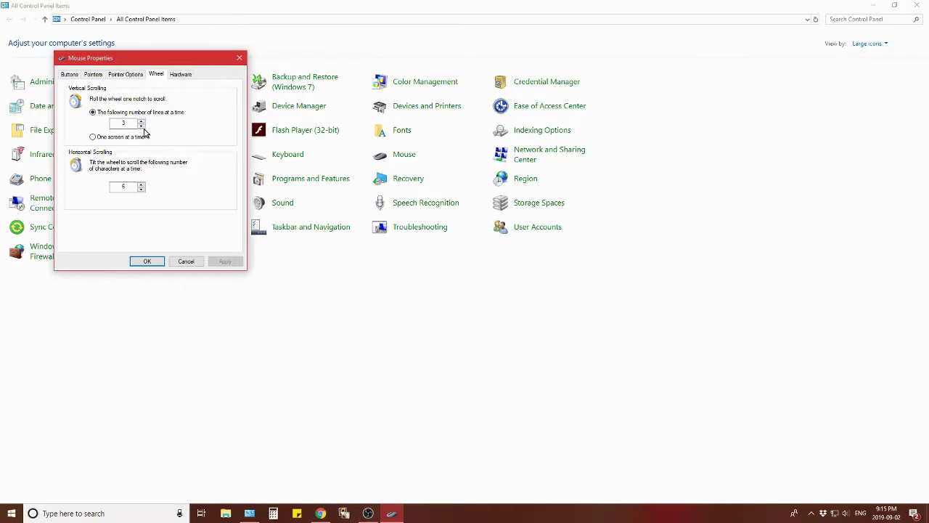
{"action": "left_click", "coordinate": [93, 137]}
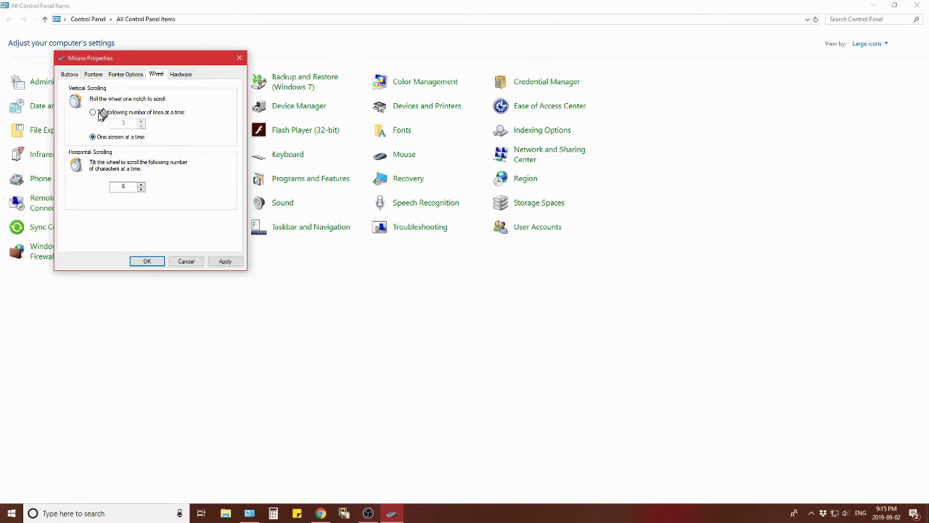
{"action": "left_click", "coordinate": [93, 113]}
{"action": "left_click", "coordinate": [224, 263]}
{"action": "left_click", "coordinate": [142, 190]}
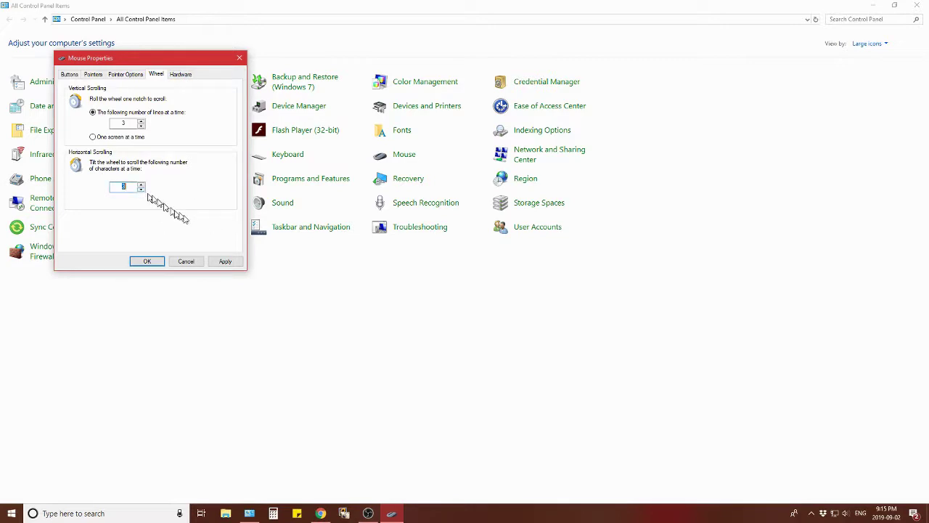
{"action": "left_click", "coordinate": [225, 262]}
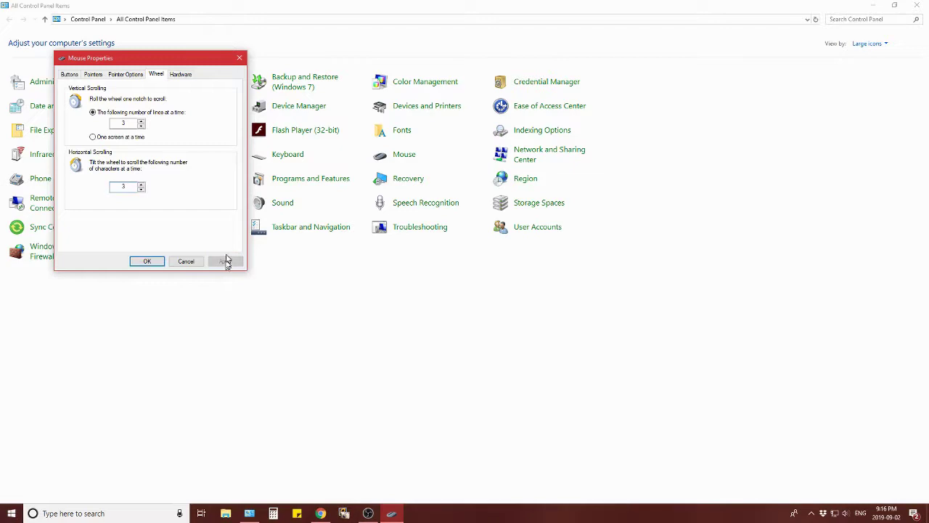
View the mouse's hardware details, accept the mouse properties and close Control Panel
{"action": "left_click", "coordinate": [181, 75]}
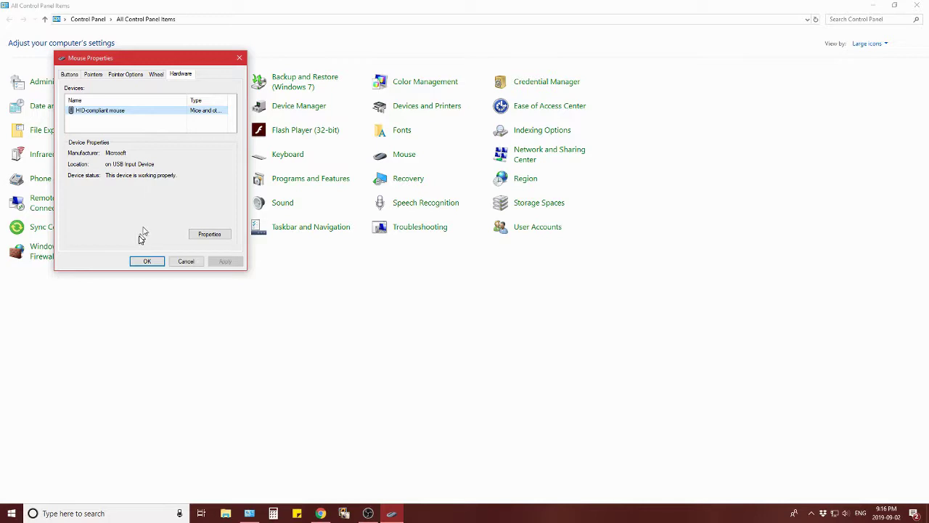
{"action": "left_click", "coordinate": [146, 262]}
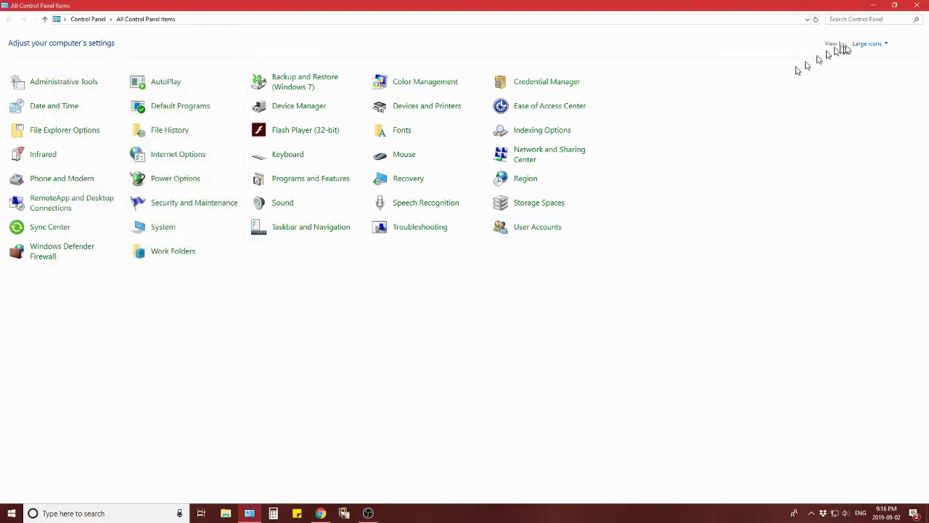
{"action": "left_click", "coordinate": [916, 5]}
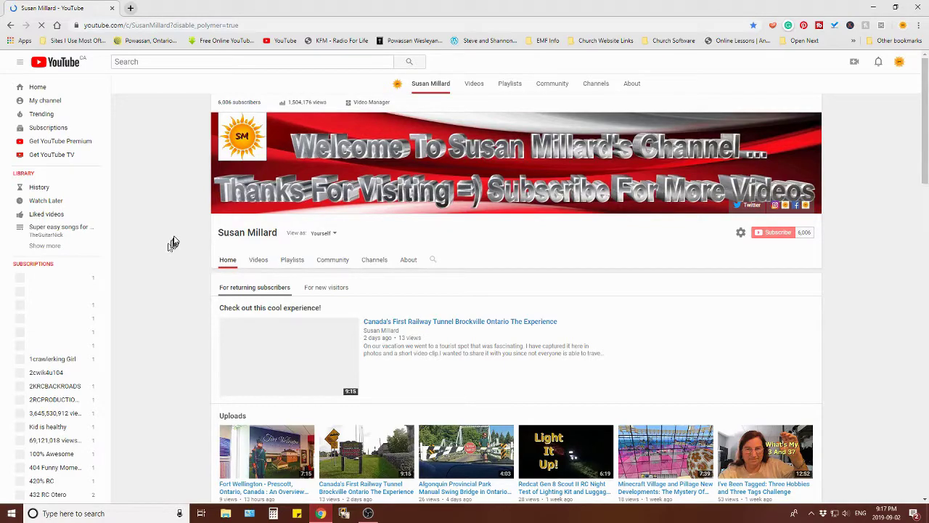
Test the mouse wheel's vertical scrolling on the YouTube channel page in Chrome, between the channel banner and the lower playlists
{"action": "scroll", "coordinate": [166, 235], "scroll_direction": "down", "scroll_amount": 5}
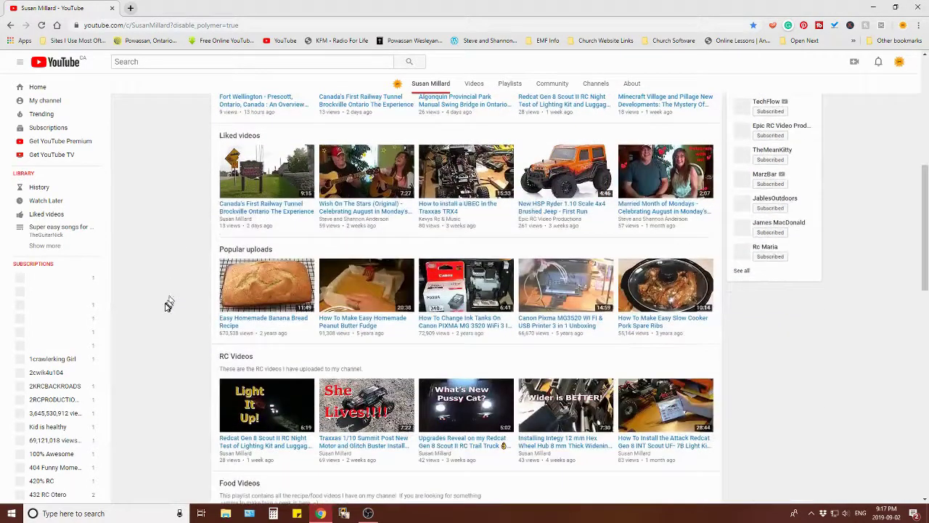
{"action": "scroll", "coordinate": [170, 305], "scroll_direction": "up", "scroll_amount": 3}
{"action": "scroll", "coordinate": [156, 293], "scroll_direction": "up", "scroll_amount": 2}
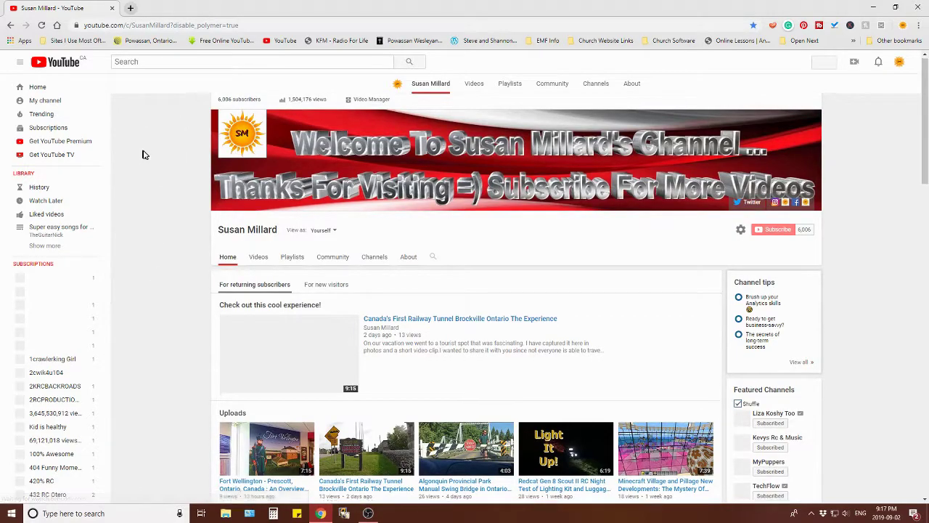
{"action": "scroll", "coordinate": [144, 154], "scroll_direction": "down", "scroll_amount": 9}
{"action": "scroll", "coordinate": [144, 155], "scroll_direction": "up", "scroll_amount": 9}
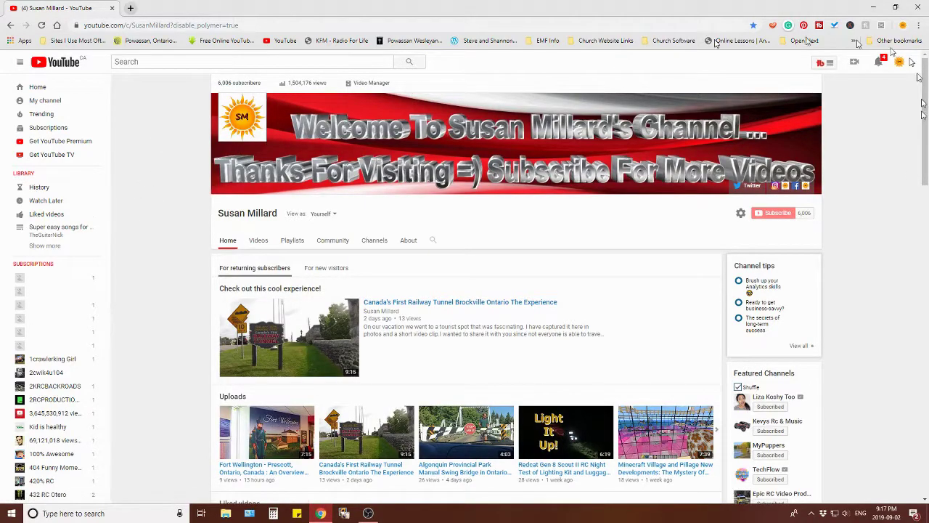
{"action": "scroll", "coordinate": [889, 198], "scroll_direction": "down", "scroll_amount": 10}
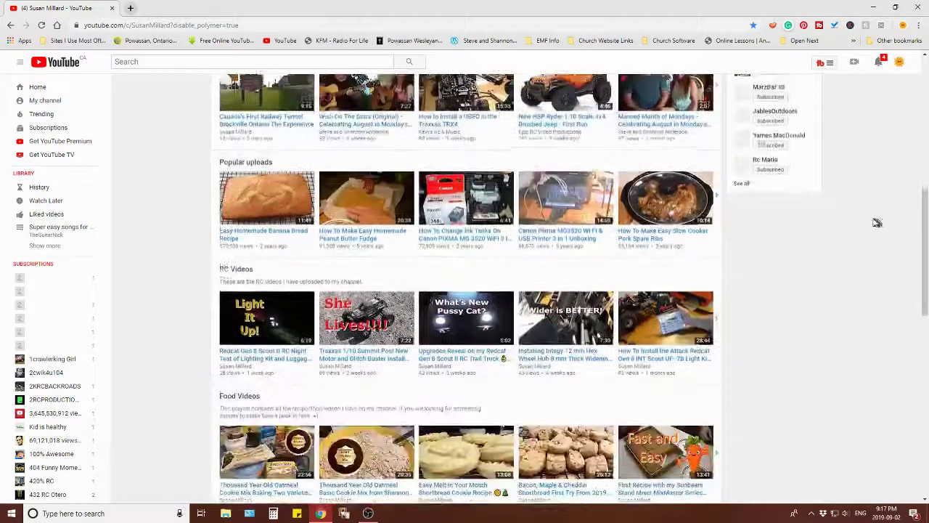
{"action": "scroll", "coordinate": [791, 297], "scroll_direction": "up", "scroll_amount": 7}
{"action": "scroll", "coordinate": [782, 304], "scroll_direction": "up", "scroll_amount": 5}
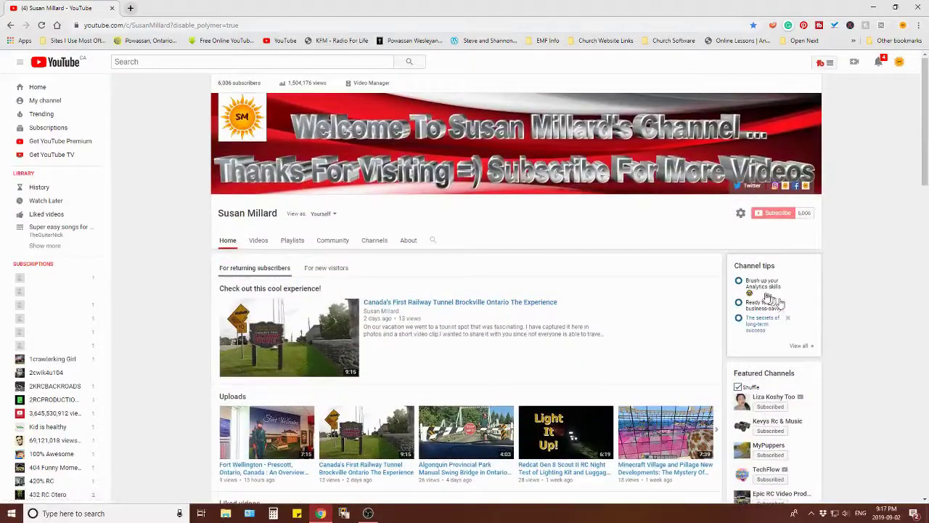
{"action": "scroll", "coordinate": [177, 268], "scroll_direction": "down", "scroll_amount": 1}
{"action": "scroll", "coordinate": [170, 268], "scroll_direction": "up", "scroll_amount": 1}
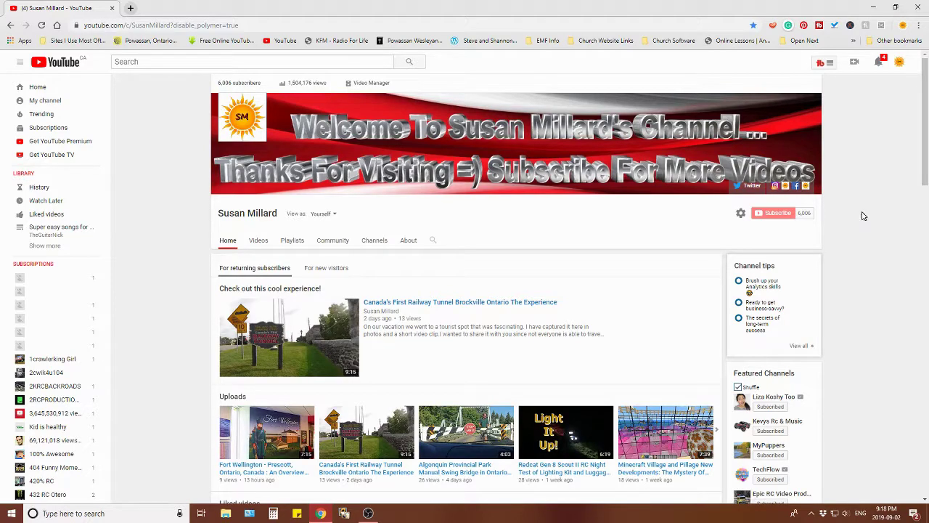
{"action": "scroll", "coordinate": [866, 206], "scroll_direction": "down", "scroll_amount": 10}
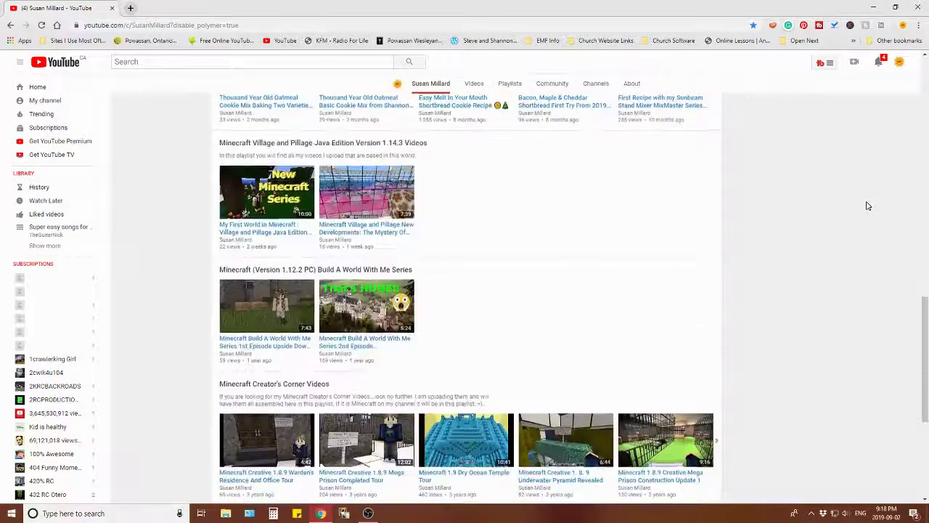
{"action": "scroll", "coordinate": [866, 206], "scroll_direction": "up", "scroll_amount": 9}
{"action": "scroll", "coordinate": [865, 206], "scroll_direction": "up", "scroll_amount": 1}
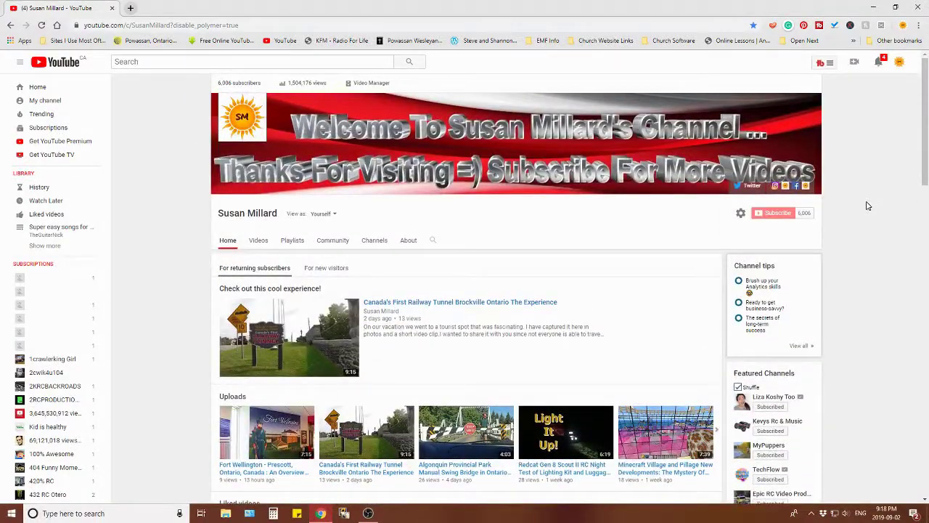
{"action": "scroll", "coordinate": [866, 206], "scroll_direction": "down", "scroll_amount": 15}
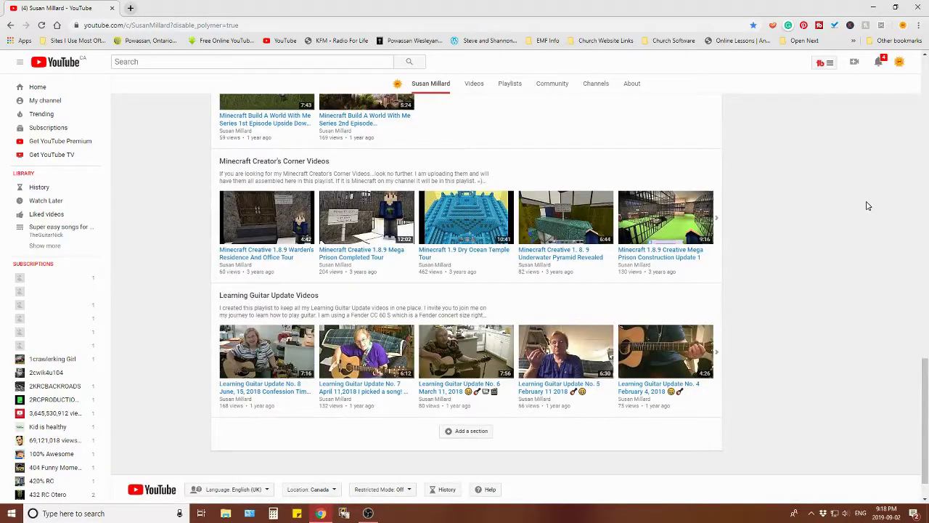
{"action": "scroll", "coordinate": [865, 206], "scroll_direction": "up", "scroll_amount": 15}
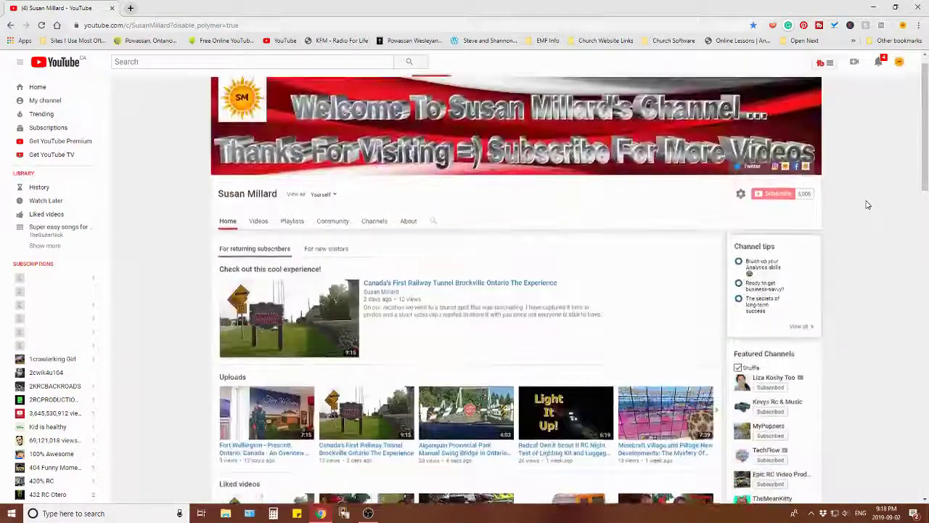
{"action": "scroll", "coordinate": [866, 204], "scroll_direction": "down", "scroll_amount": 10}
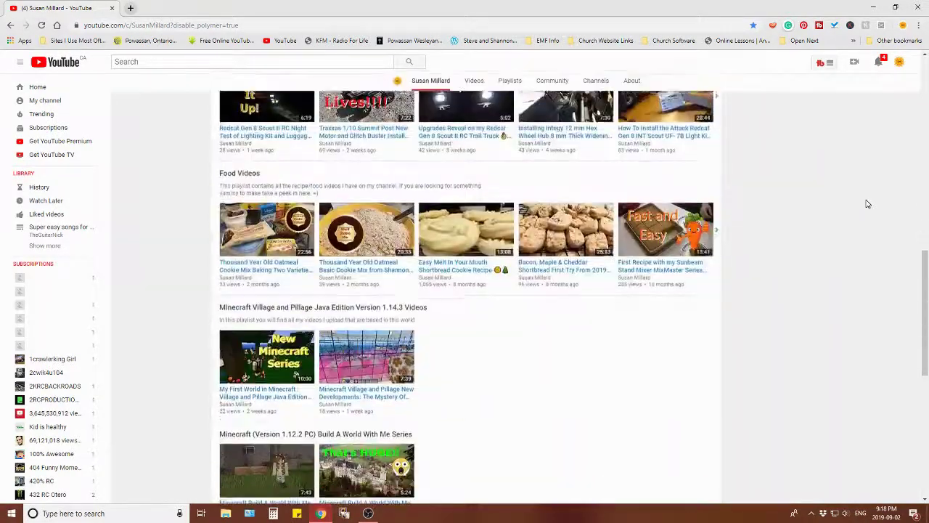
{"action": "scroll", "coordinate": [866, 204], "scroll_direction": "up", "scroll_amount": 10}
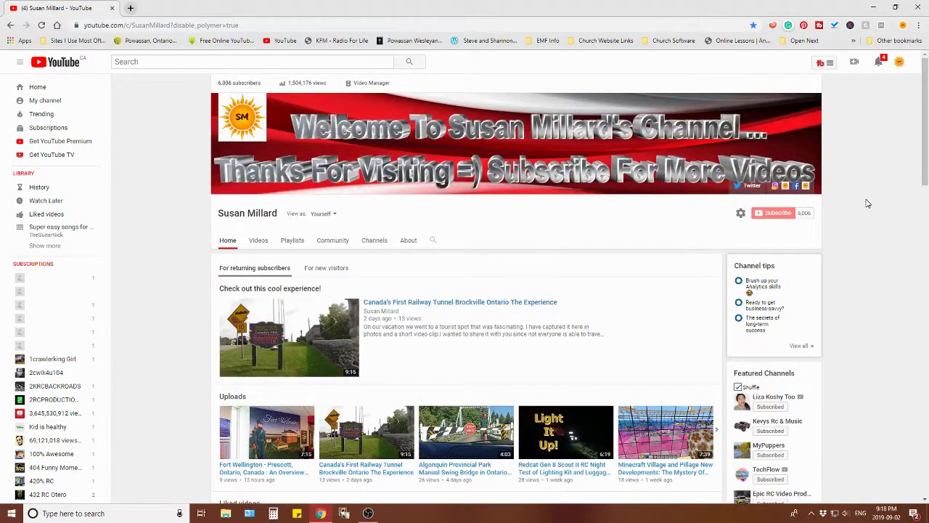